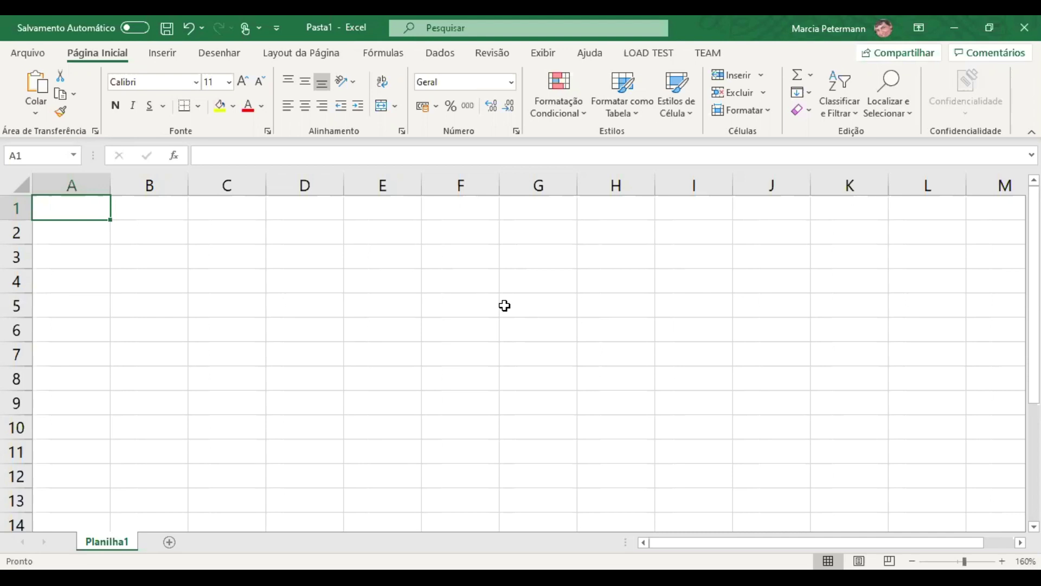
Enter the formula =2+7 in cell A1 and =2-7 in cell A2
{"action": "type", "text": "="}
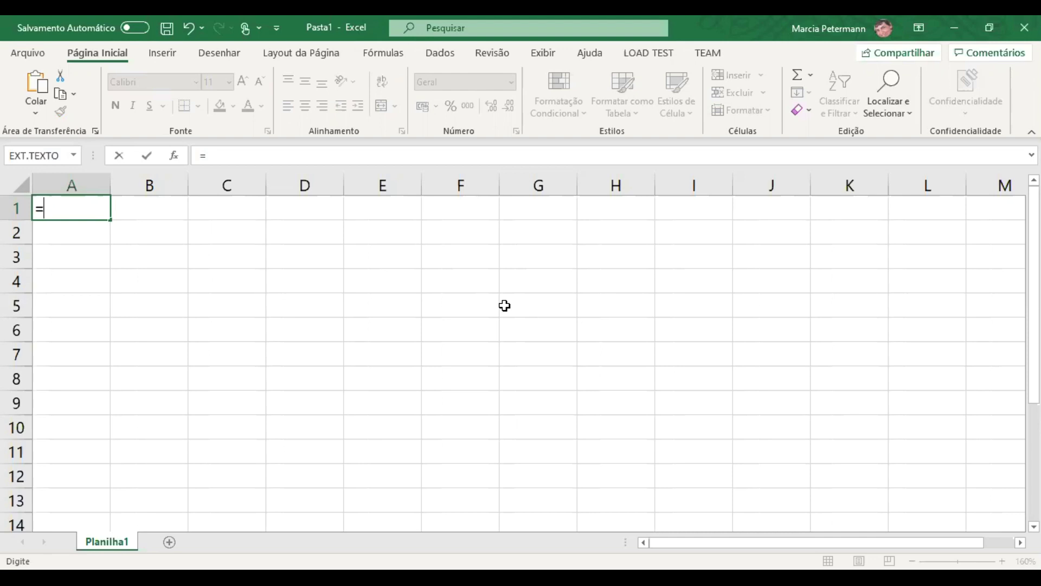
{"action": "type", "text": "2+7"}
{"action": "key", "text": "Return"}
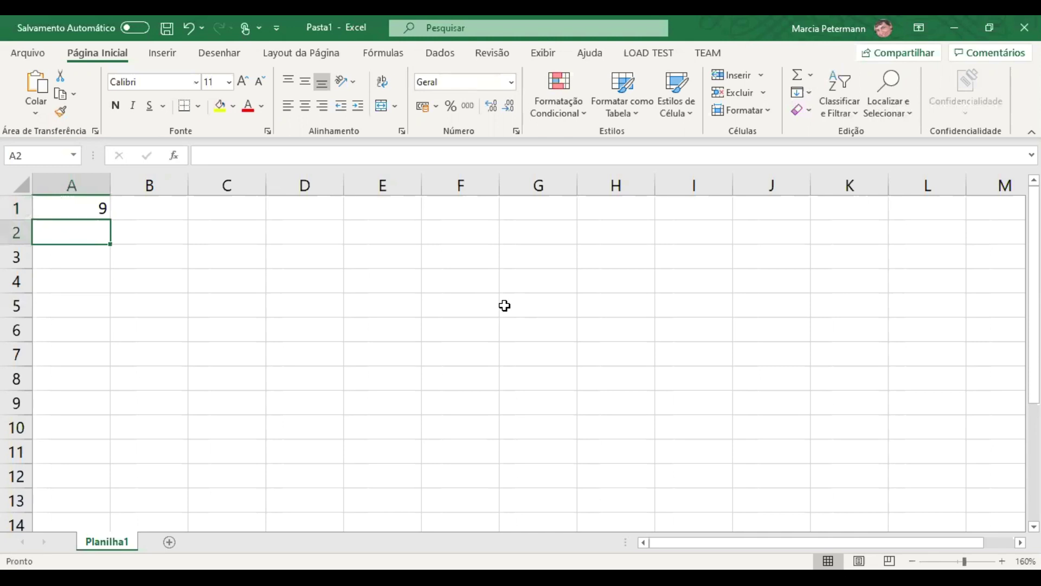
{"action": "type", "text": "="}
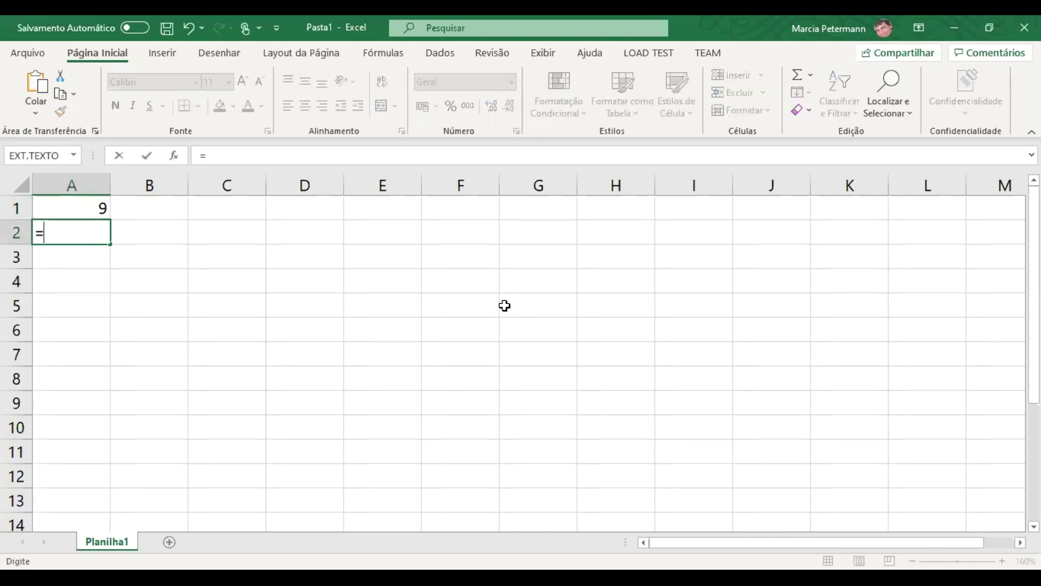
{"action": "type", "text": "2-7"}
{"action": "key", "text": "Return"}
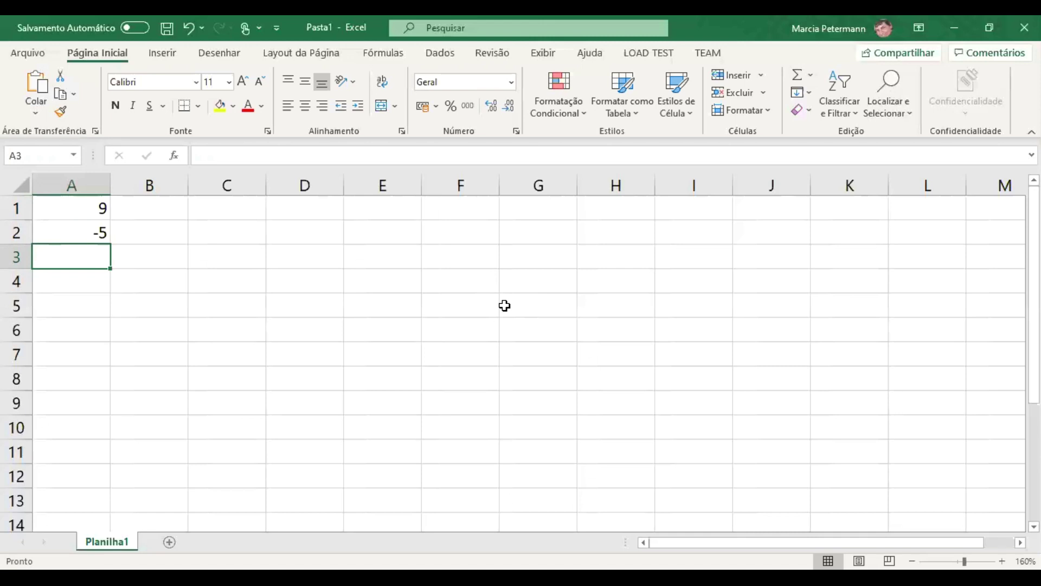
Enter the formula =2*7 in cell A3 and =2/7 in cell A4
{"action": "type", "text": "=2"}
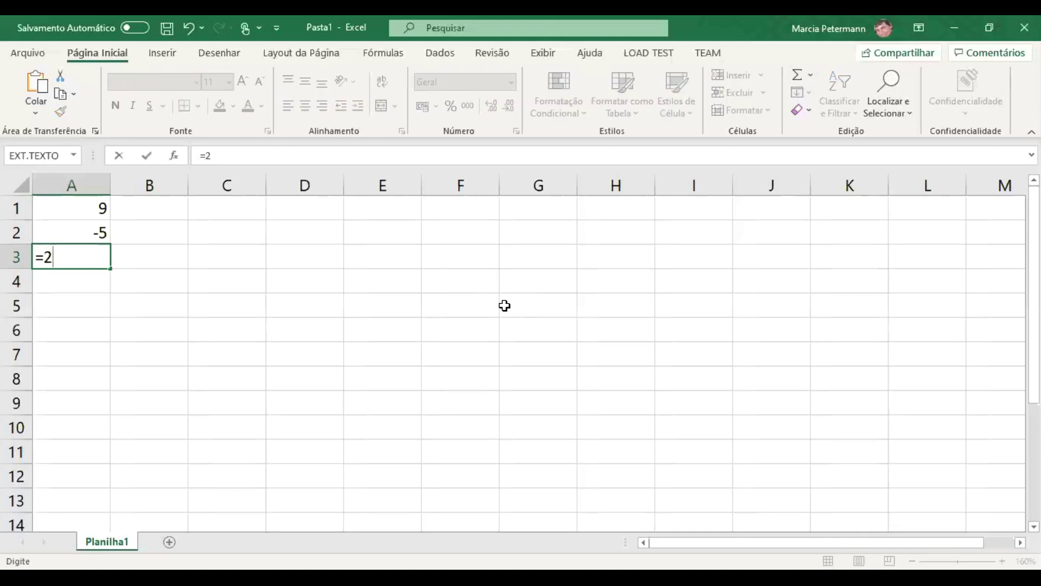
{"action": "type", "text": "*7"}
{"action": "key", "text": "ctrl+Return"}
{"action": "key", "text": "Return"}
{"action": "type", "text": "=2/7"}
{"action": "key", "text": "Return"}
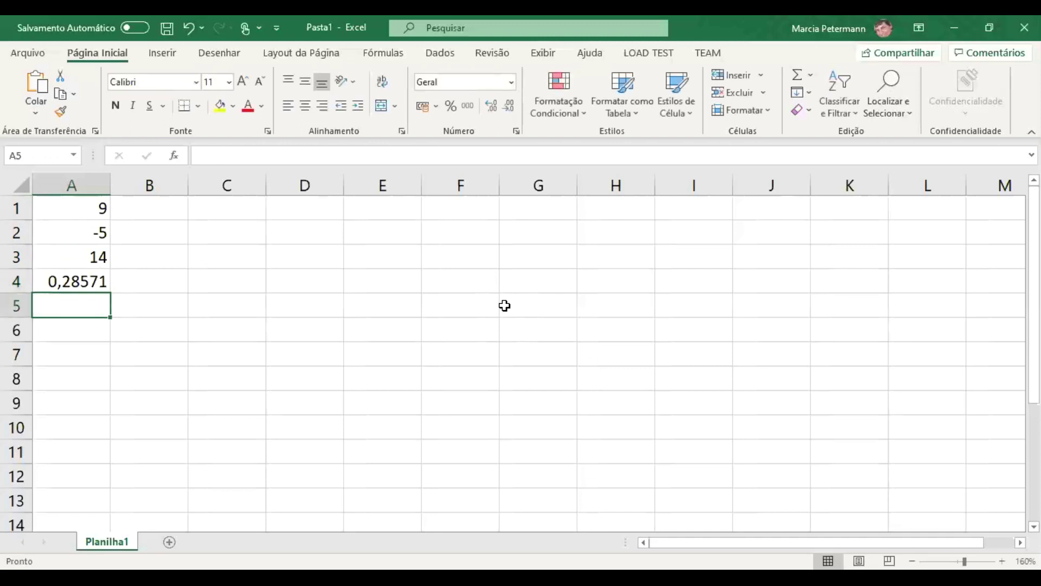
Enter the power formula =2^7 in cell A5, and check the formula behind cell A1 without changing it
{"action": "type", "text": "=2^"}
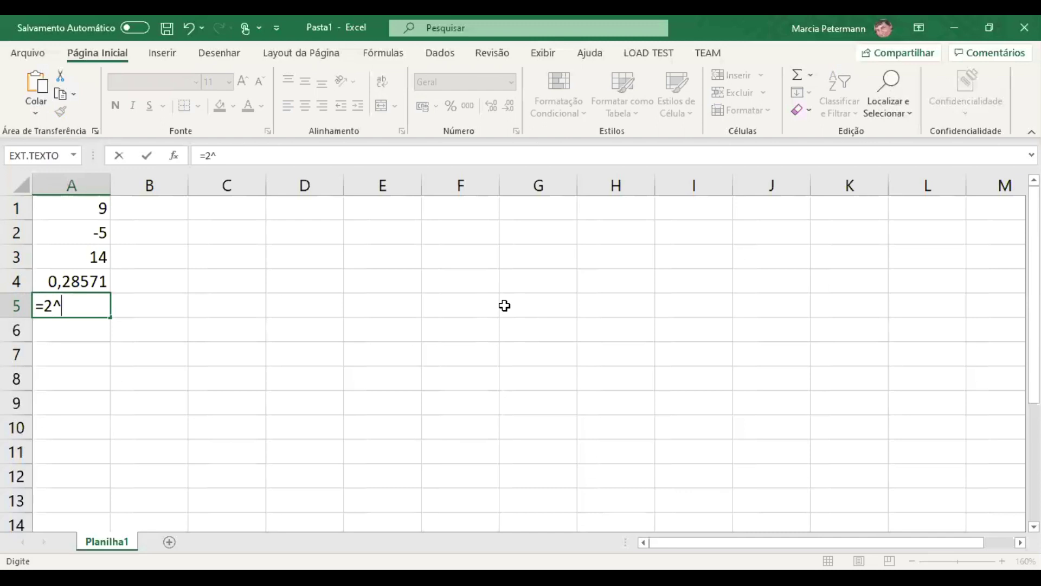
{"action": "type", "text": "7"}
{"action": "key", "text": "Return"}
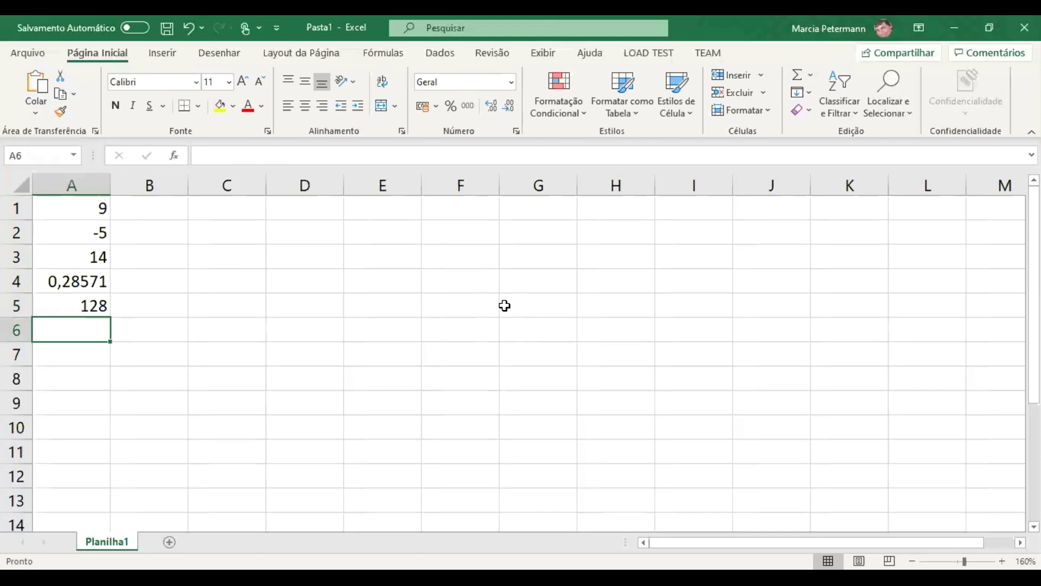
{"action": "double_click", "coordinate": [92, 209]}
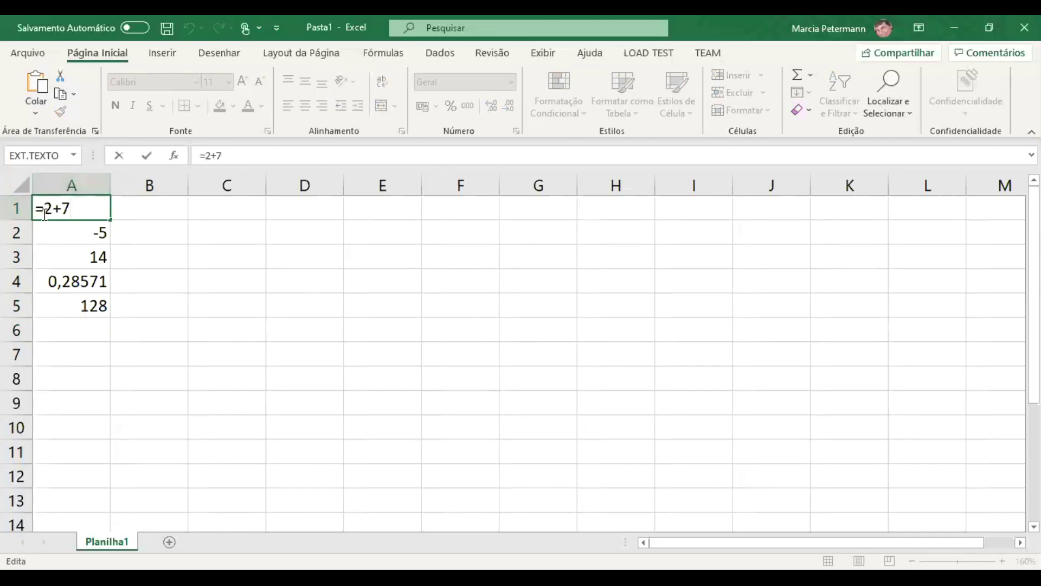
{"action": "key", "text": "Return"}
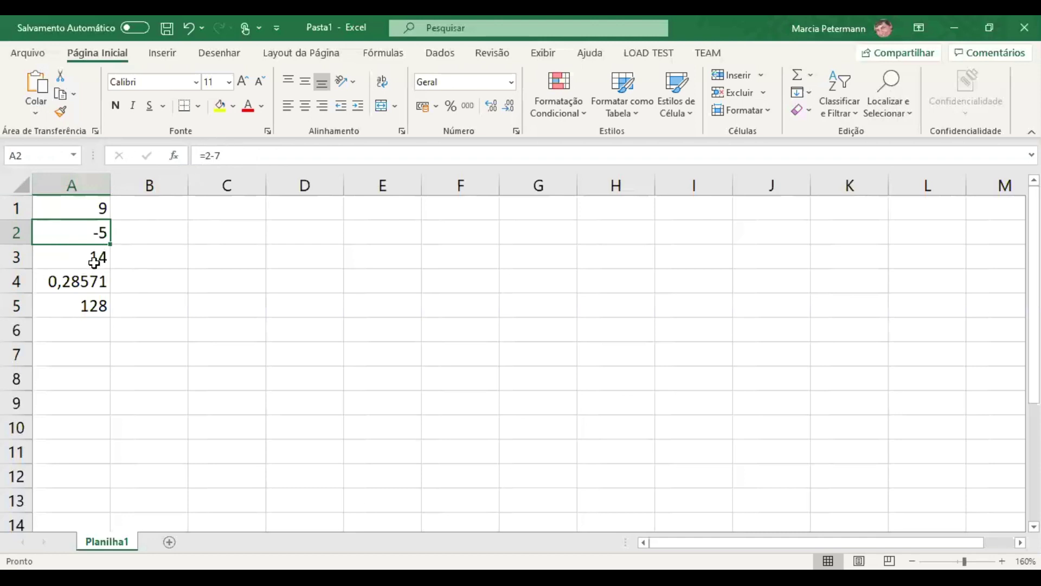
Enter the combined formula =7+4*3^2 in cell C1 and reopen it to examine its order of operations
{"action": "left_click", "coordinate": [232, 206]}
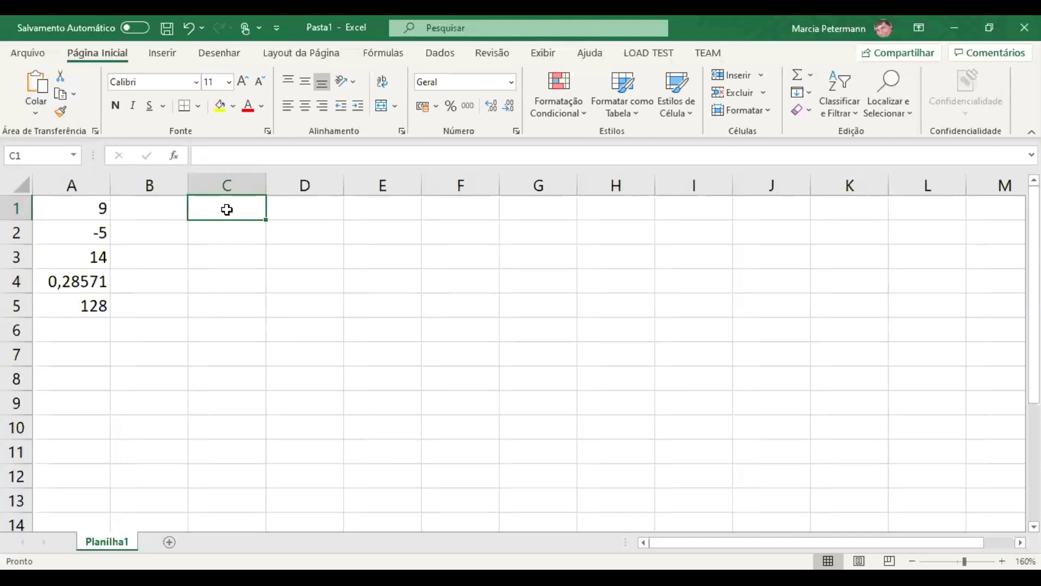
{"action": "type", "text": "="}
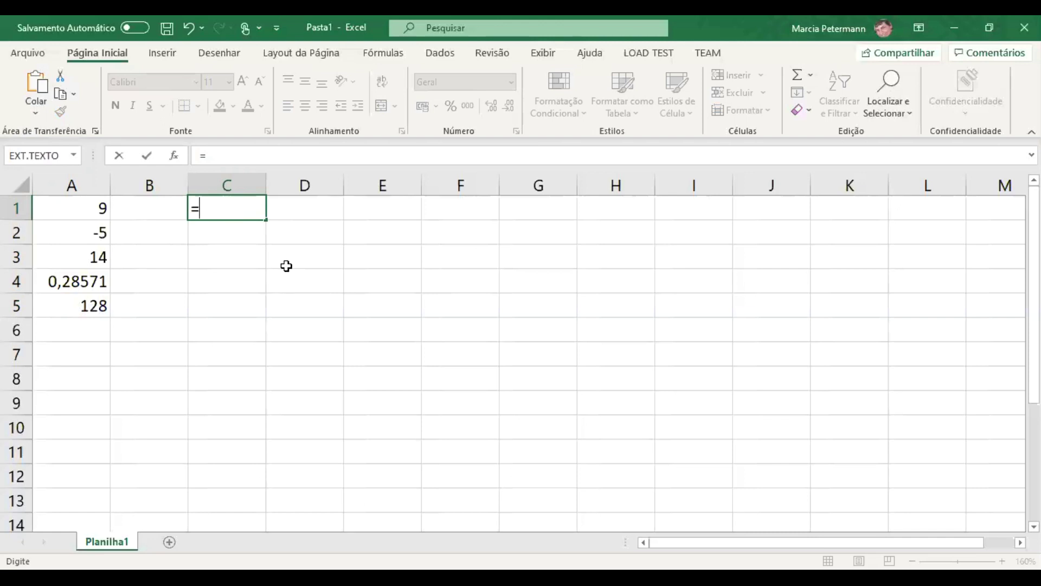
{"action": "type", "text": "7+4*3^2"}
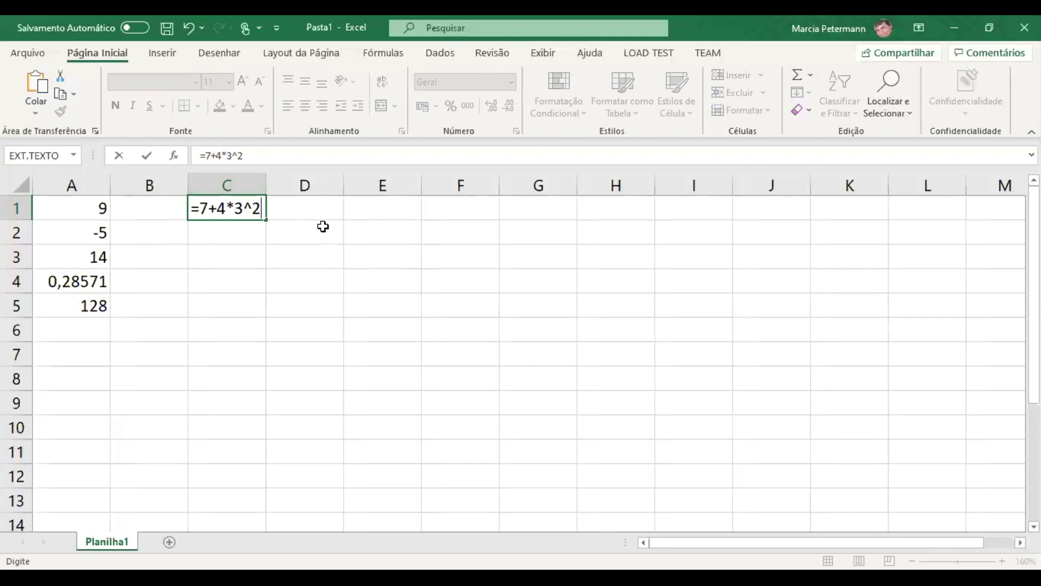
{"action": "key", "text": "Return"}
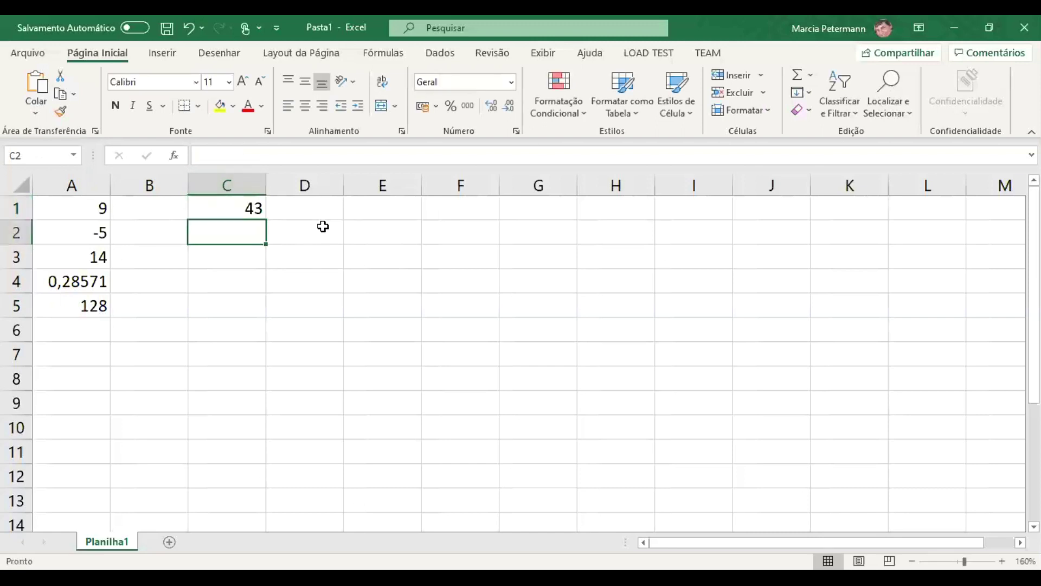
{"action": "double_click", "coordinate": [247, 207]}
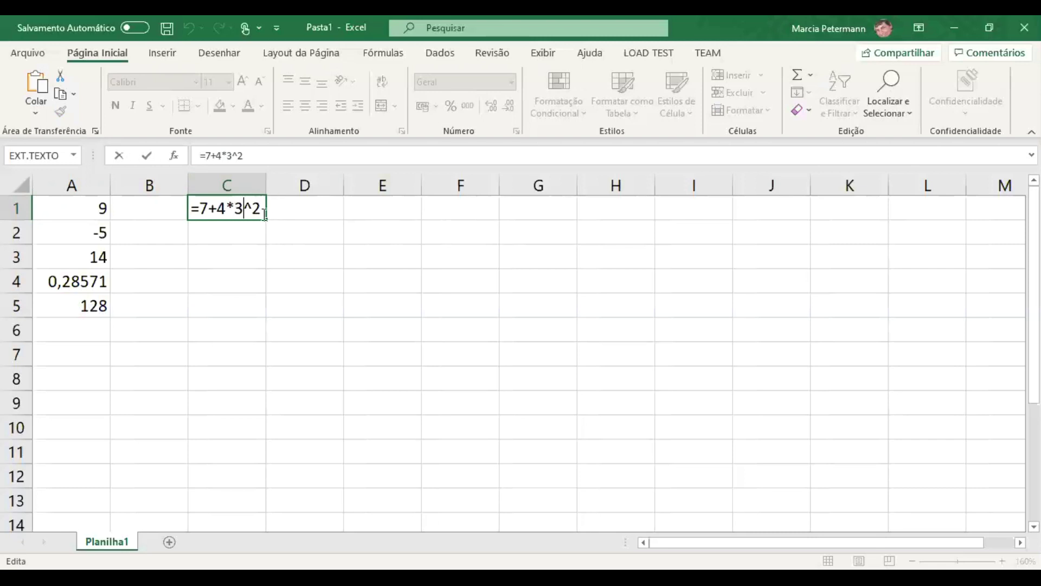
Calculate the exponent part of the C1 expression separately by entering =3^2 in cell E1
{"action": "left_click", "coordinate": [371, 209]}
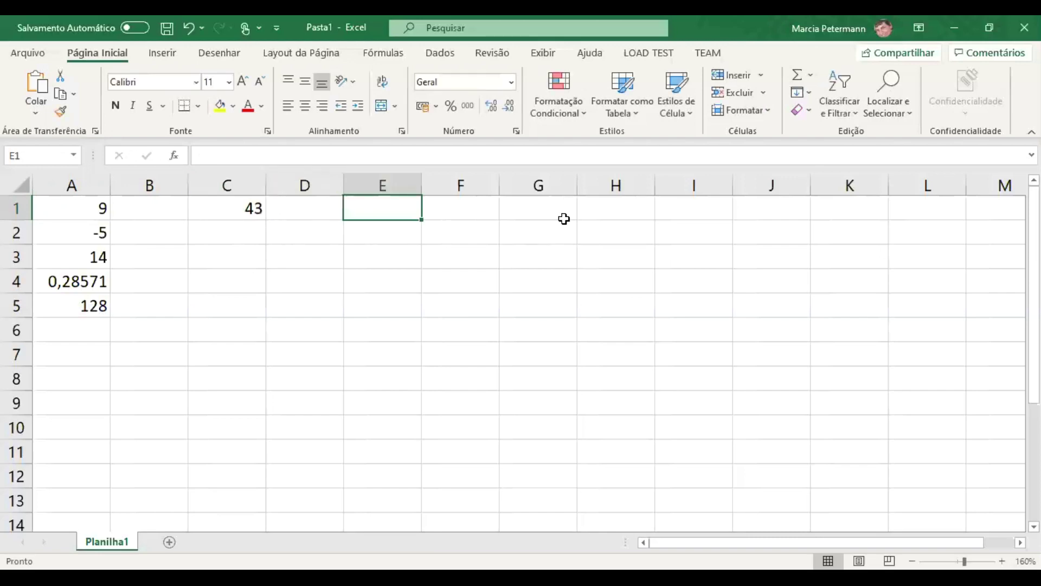
{"action": "type", "text": "=3"}
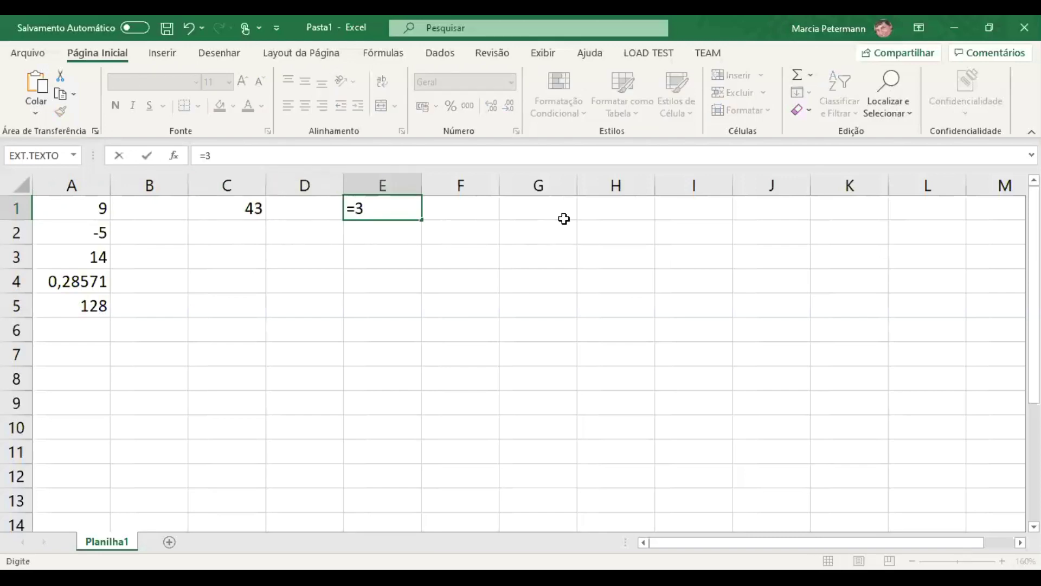
{"action": "type", "text": "^2"}
{"action": "key", "text": "Return"}
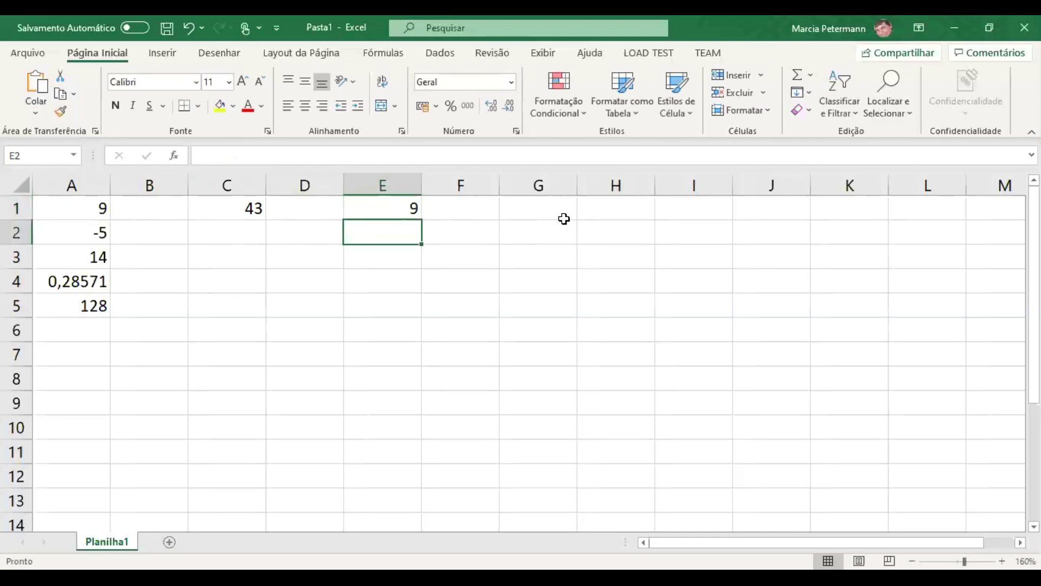
Recheck the formula in C1 and calculate its multiplication part by entering =9*4 in cell F1
{"action": "key", "text": "Up"}
{"action": "key", "text": "Left"}
{"action": "key", "text": "Left"}
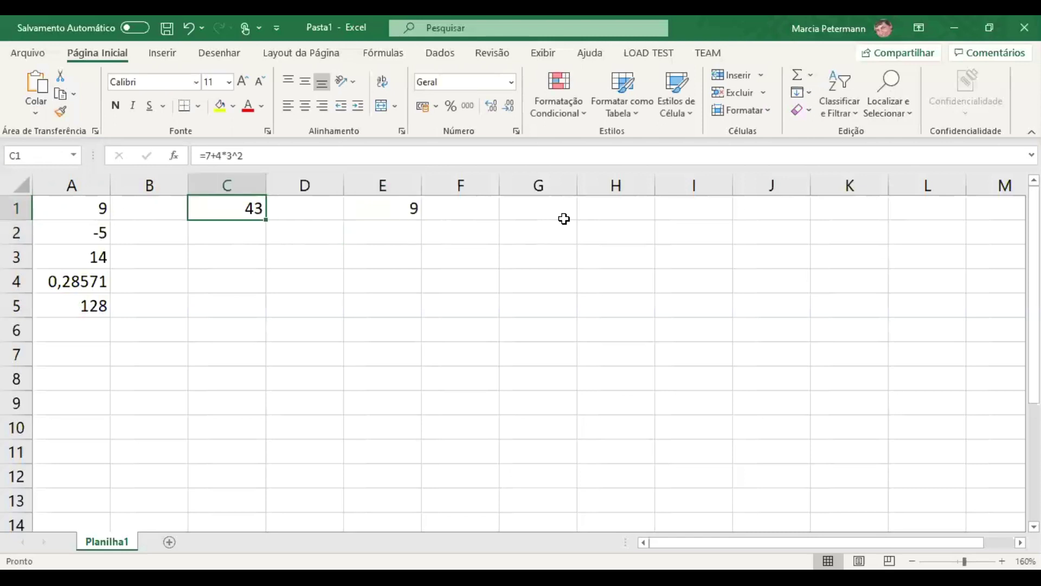
{"action": "key", "text": "F2"}
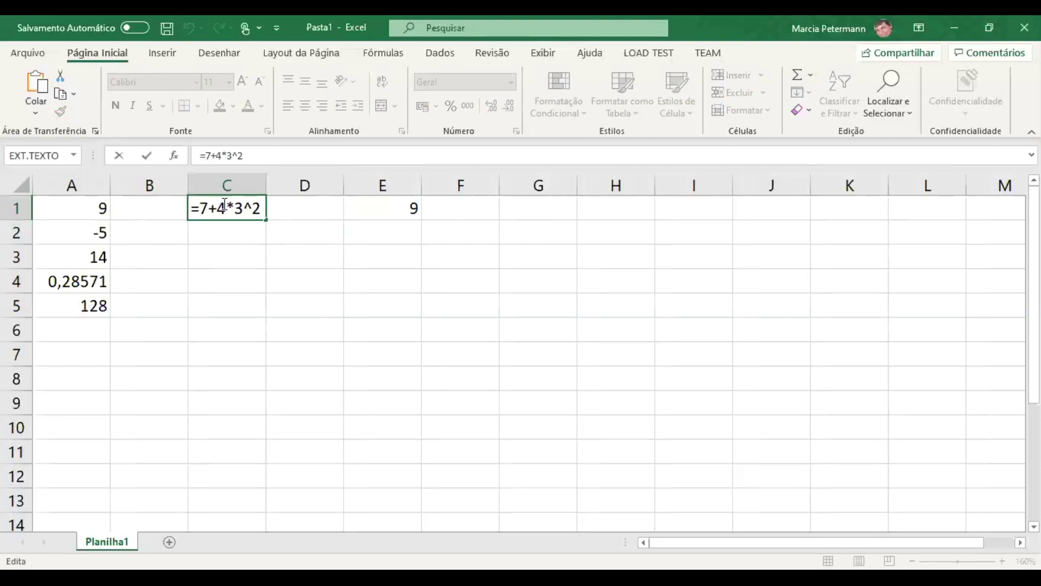
{"action": "key", "text": "ctrl+Return"}
{"action": "left_click", "coordinate": [462, 212]}
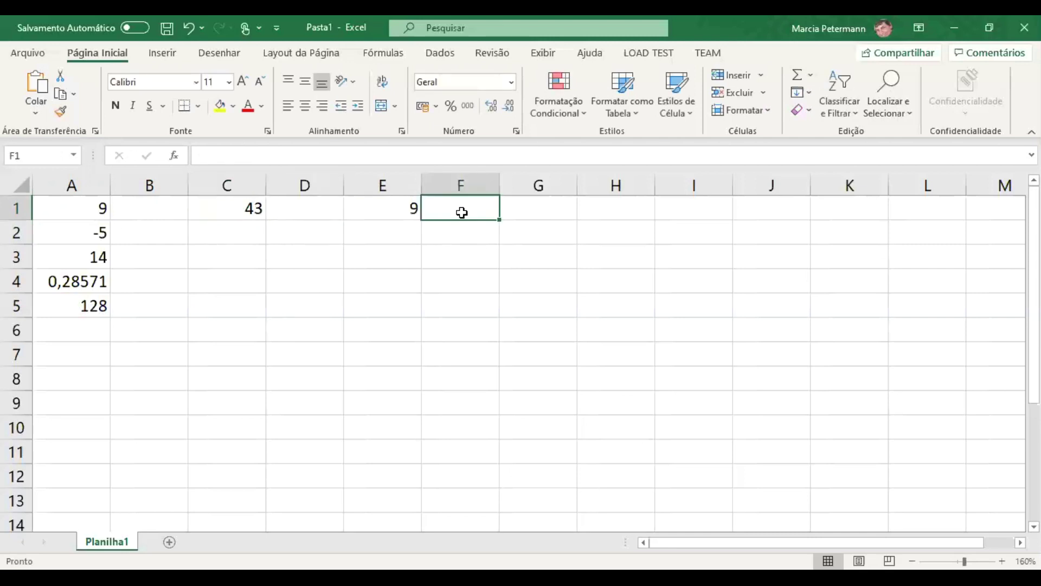
{"action": "type", "text": "=9*4"}
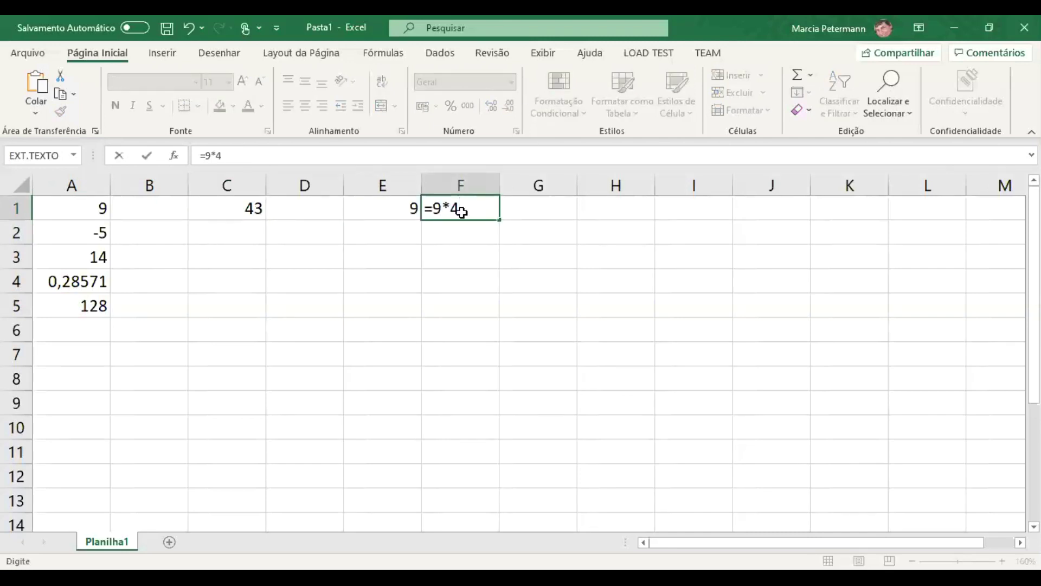
{"action": "key", "text": "Return"}
{"action": "left_click", "coordinate": [460, 212]}
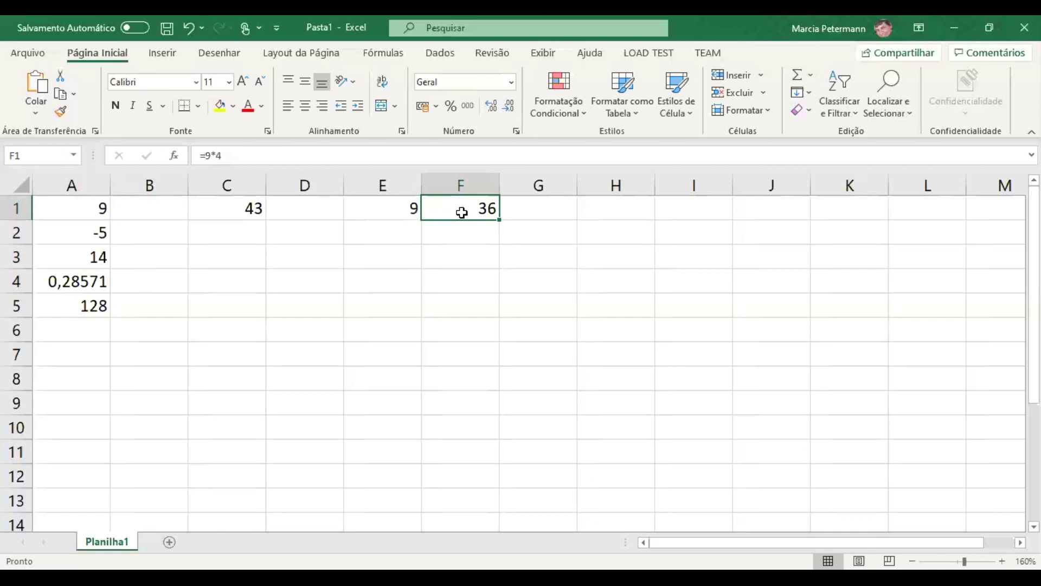
Recheck the formula in C1 and calculate its addition part by entering =36+7 in cell G1
{"action": "left_click", "coordinate": [515, 216]}
{"action": "left_click", "coordinate": [244, 206]}
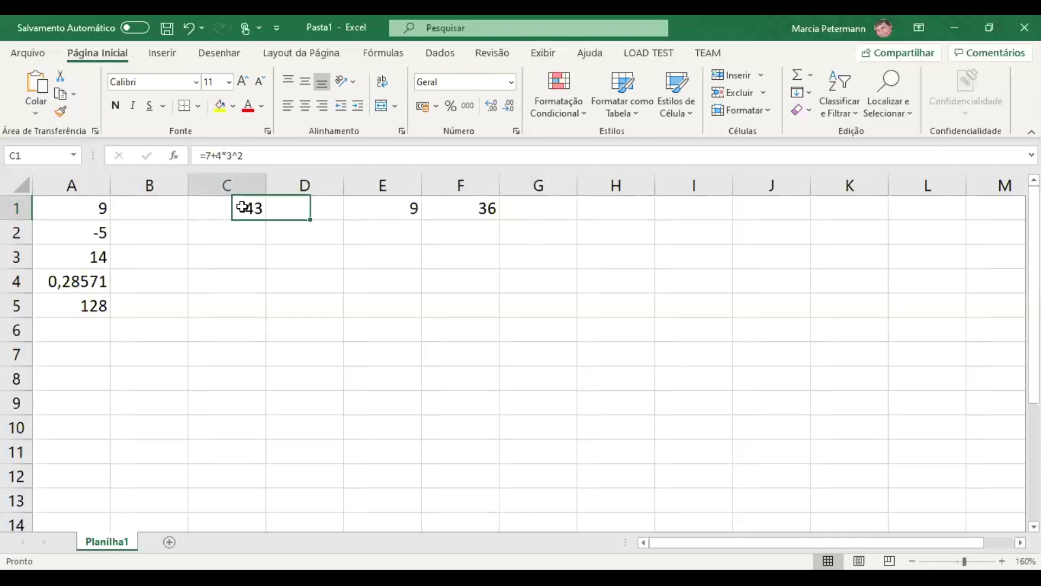
{"action": "key", "text": "F2"}
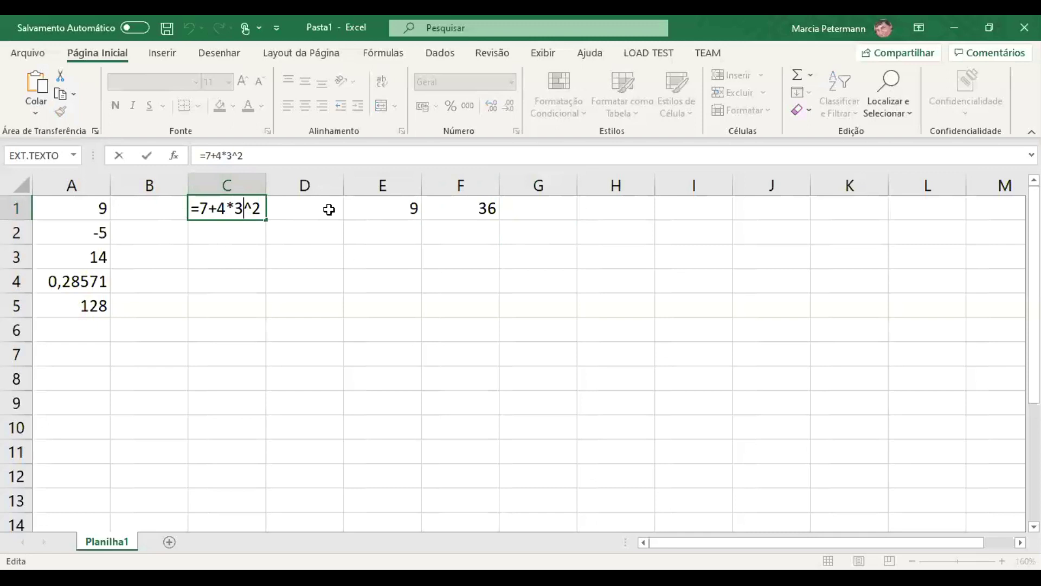
{"action": "key", "text": "Return"}
{"action": "left_click", "coordinate": [557, 215]}
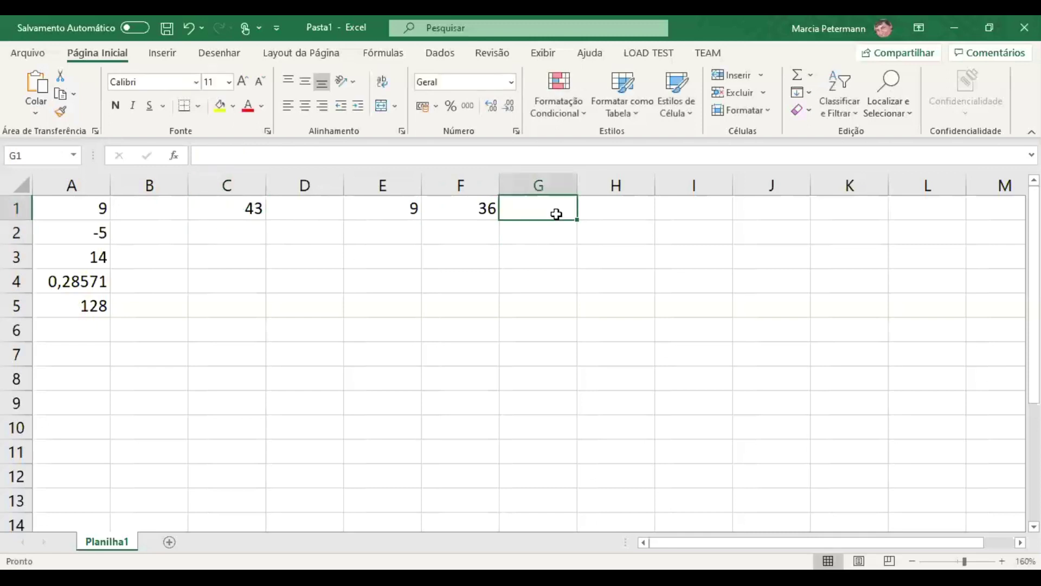
{"action": "type", "text": "=36+7"}
{"action": "key", "text": "ctrl+Return"}
Clear the contents of the helper calculations in cells E1 to G1
{"action": "left_click", "coordinate": [389, 202]}
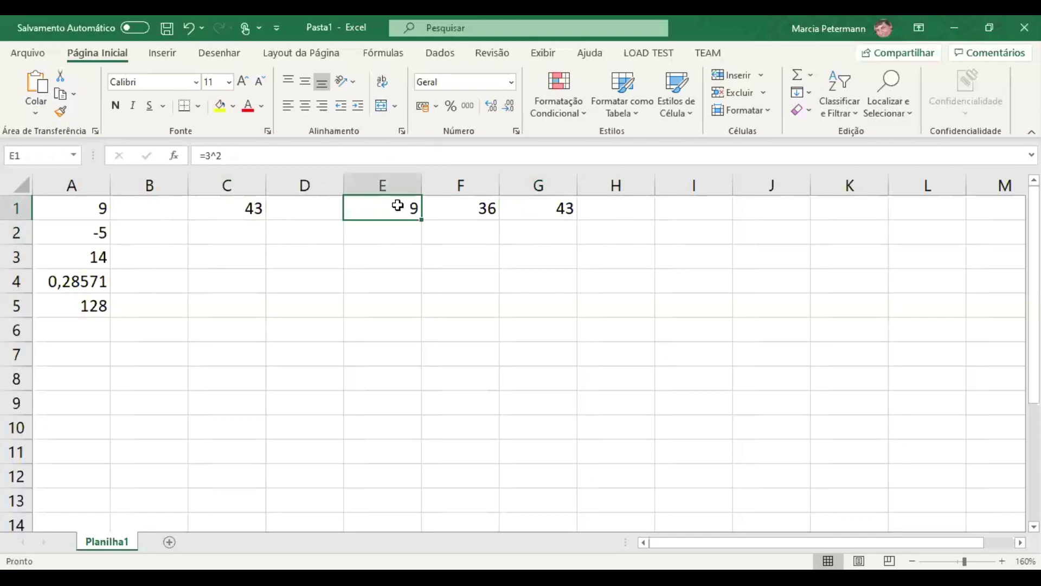
{"action": "left_click_drag", "start_coordinate": [376, 210], "coordinate": [521, 210]}
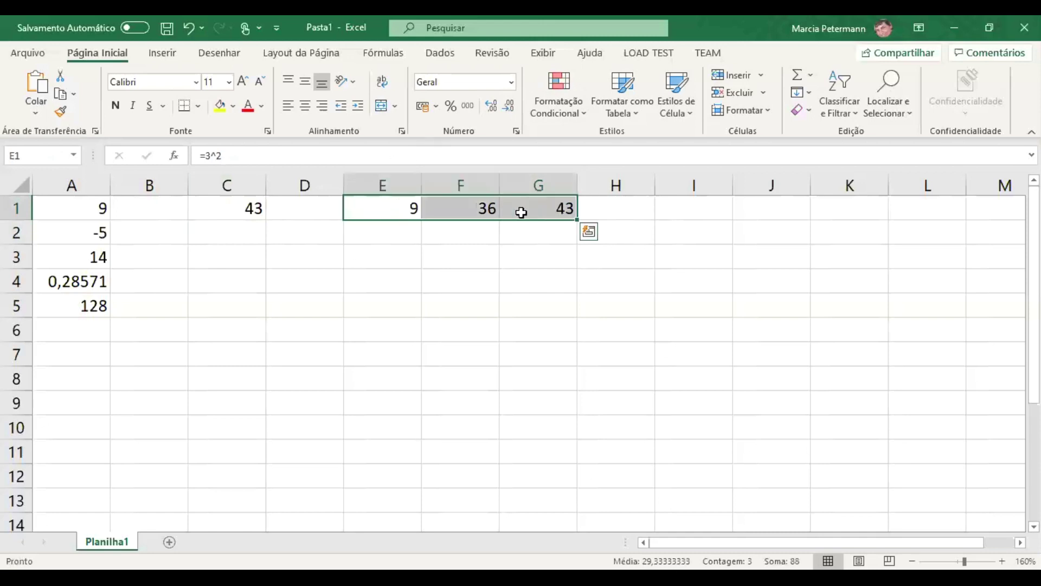
{"action": "key", "text": "Delete"}
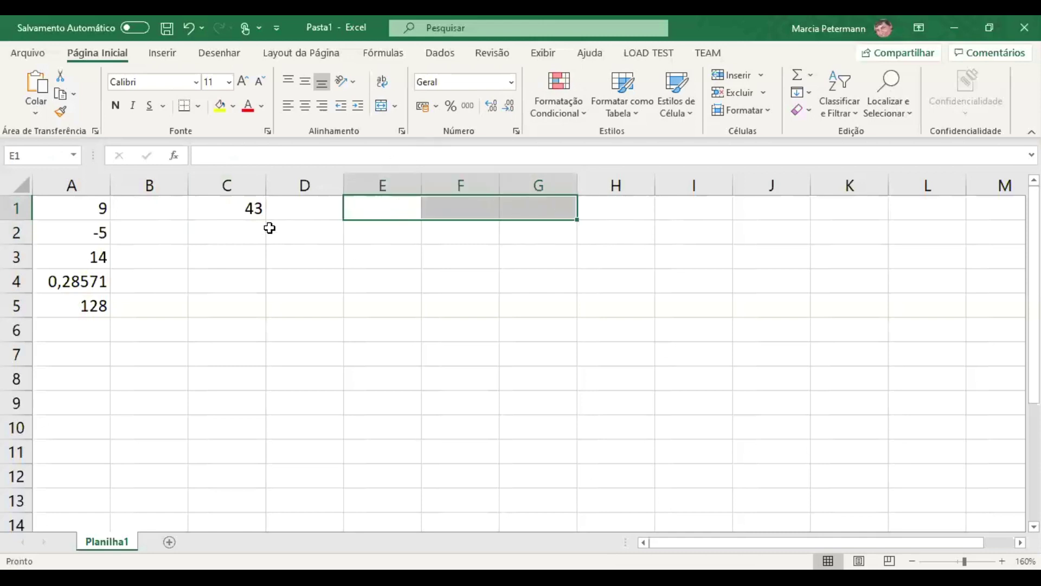
Recheck the formula in C1 and enter its parenthesised variant =(7+4)*3^2 in cell C3
{"action": "left_click", "coordinate": [224, 262]}
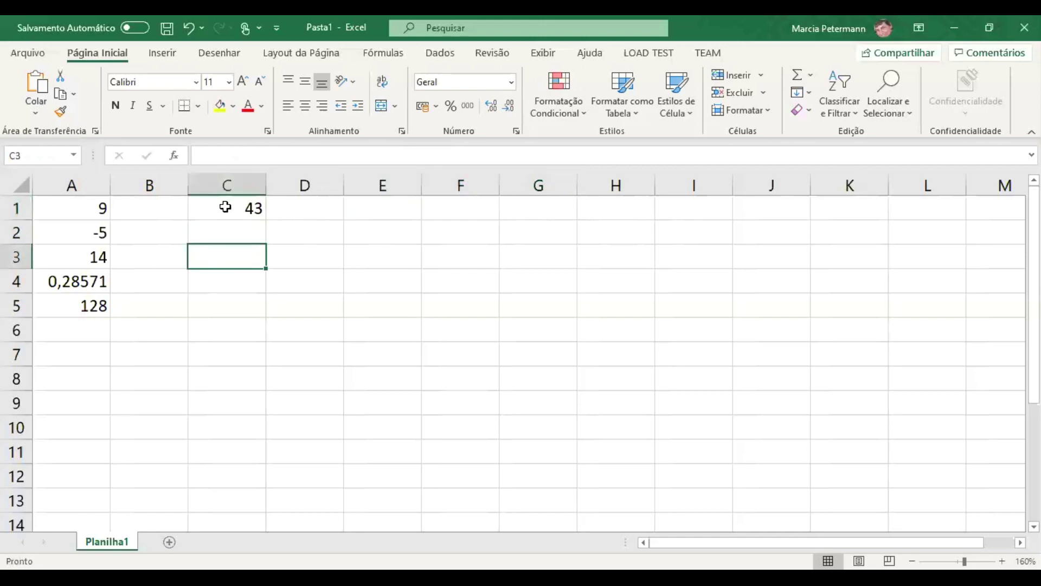
{"action": "double_click", "coordinate": [225, 206]}
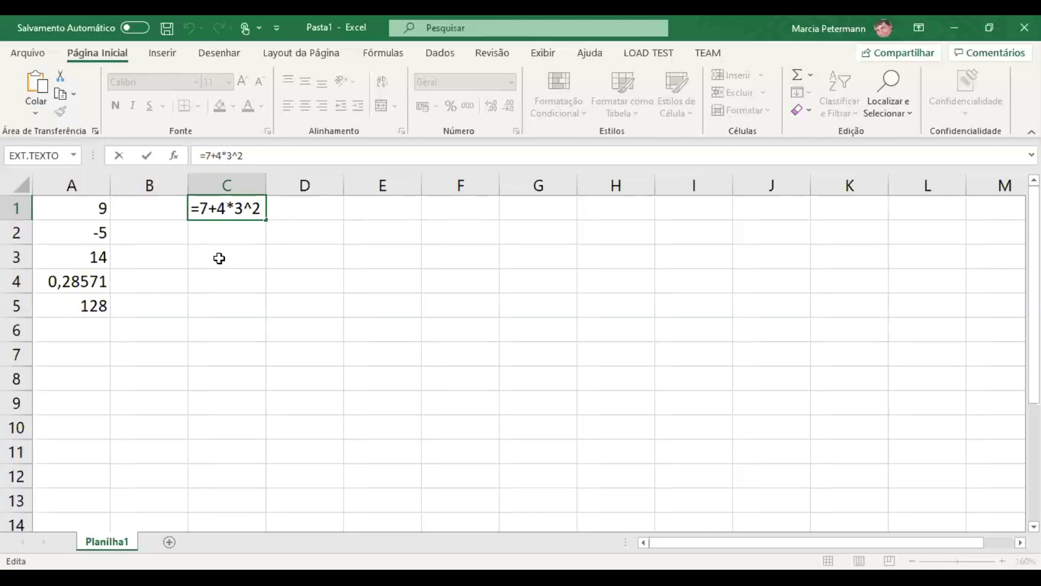
{"action": "key", "text": "ctrl+Return"}
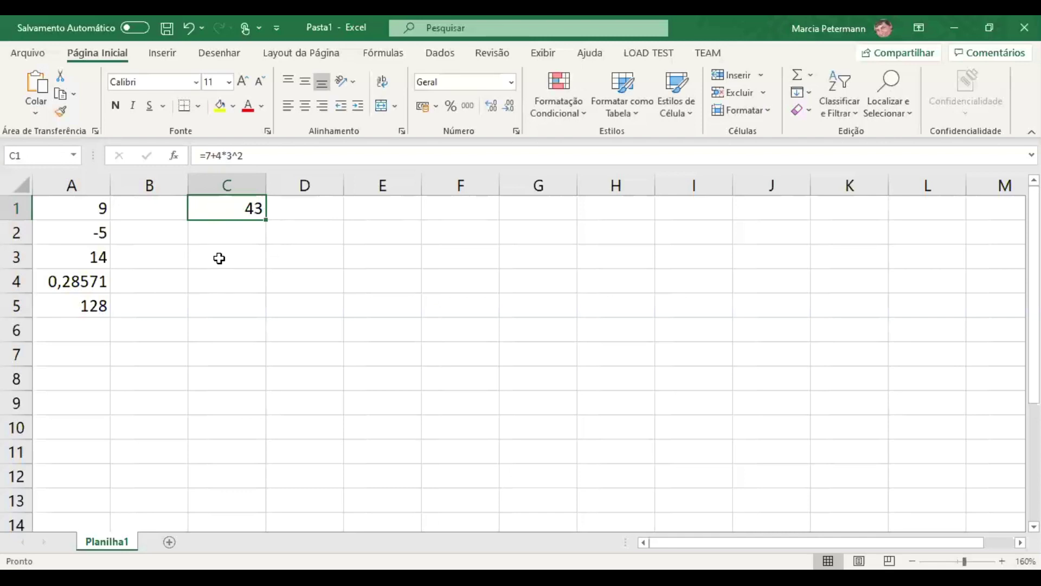
{"action": "left_click", "coordinate": [220, 258]}
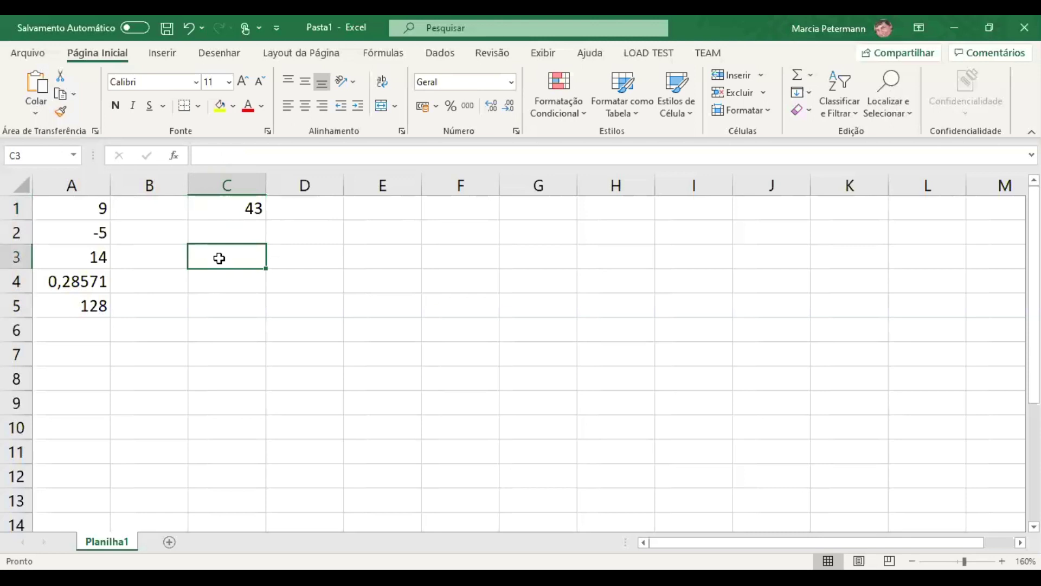
{"action": "type", "text": "="}
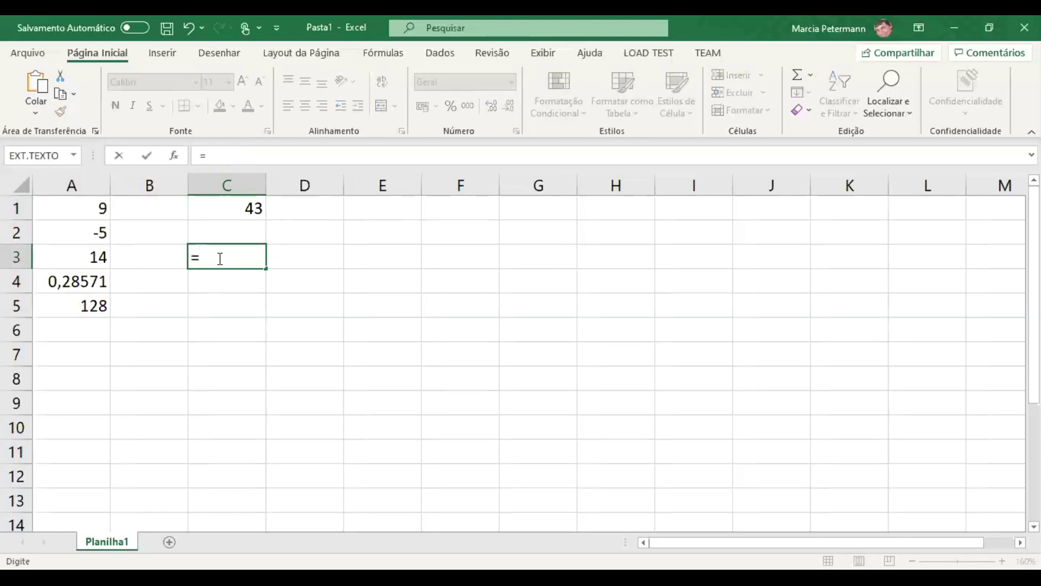
{"action": "type", "text": "(7+4)*3^2"}
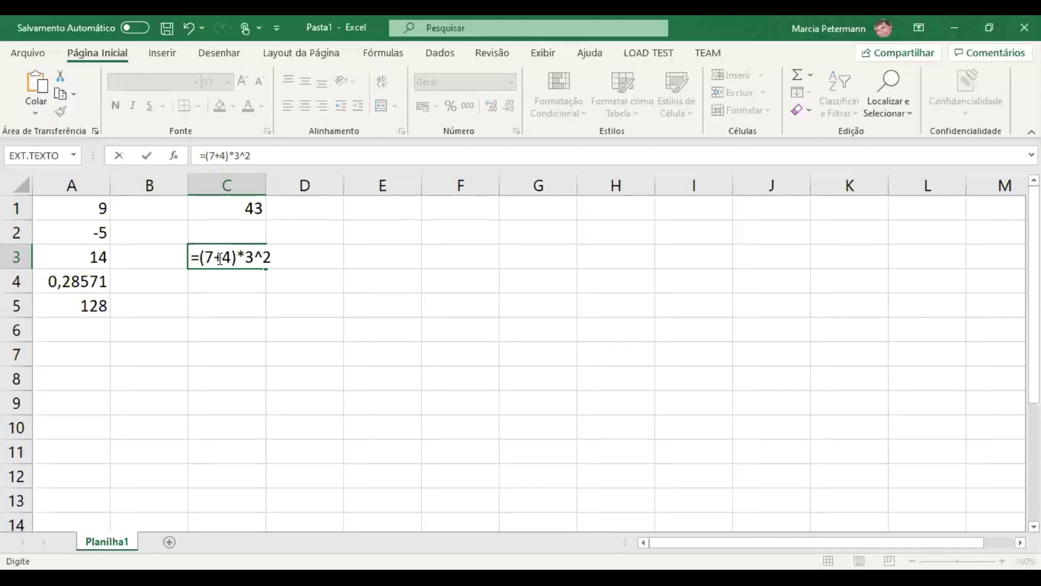
{"action": "key", "text": "Return"}
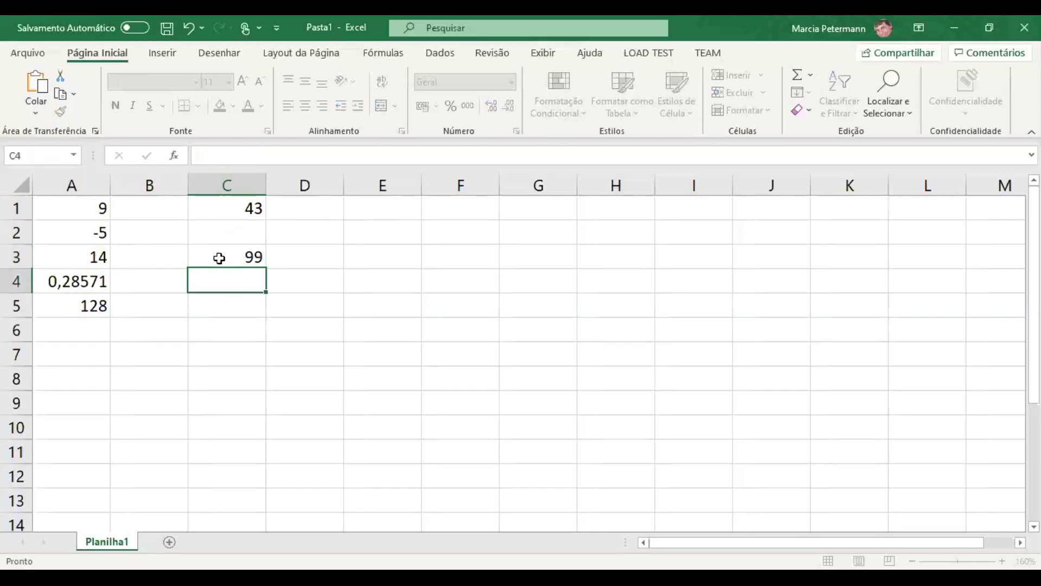
Review the formula in C3 and calculate its parenthesised part separately by entering =7+4 in cell E3
{"action": "left_click", "coordinate": [219, 258]}
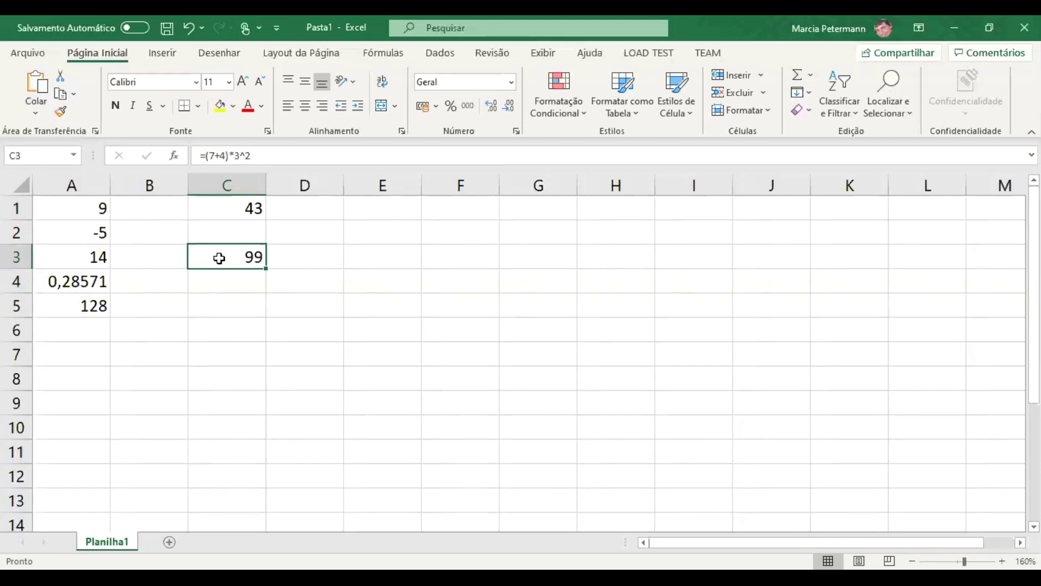
{"action": "double_click", "coordinate": [219, 258]}
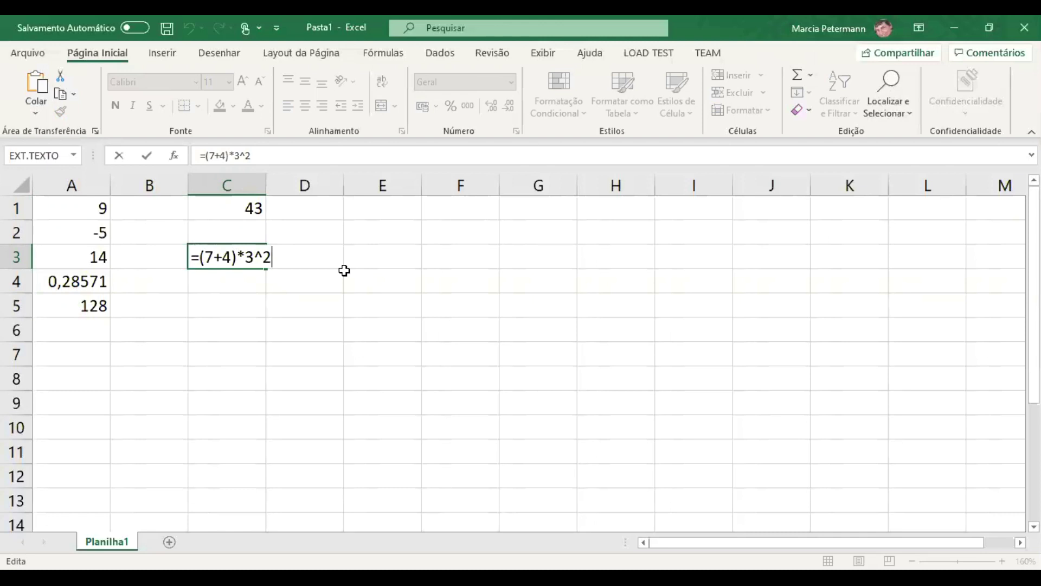
{"action": "key", "text": "Return"}
{"action": "left_click", "coordinate": [364, 256]}
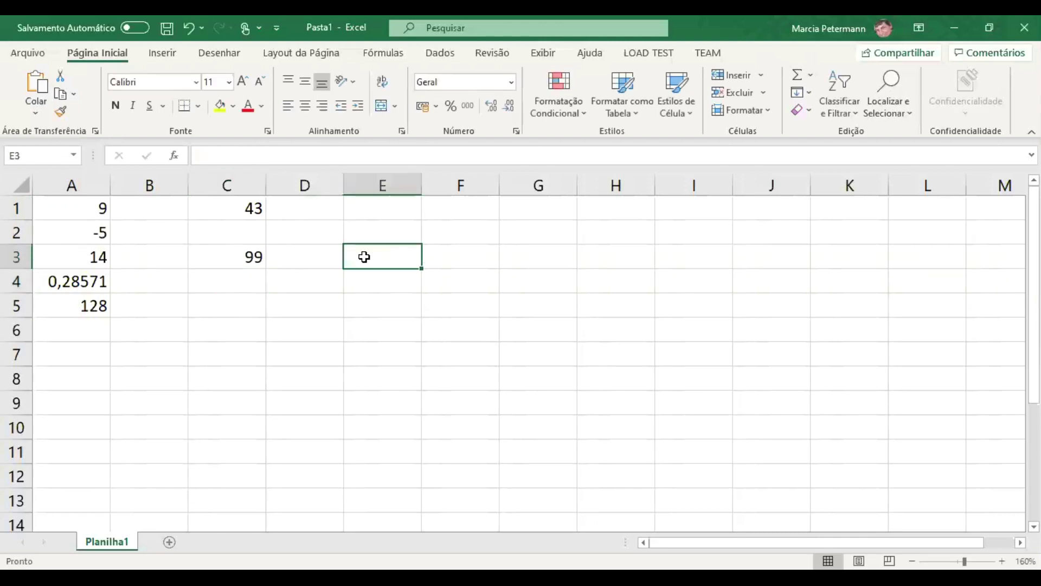
{"action": "type", "text": "=7+4"}
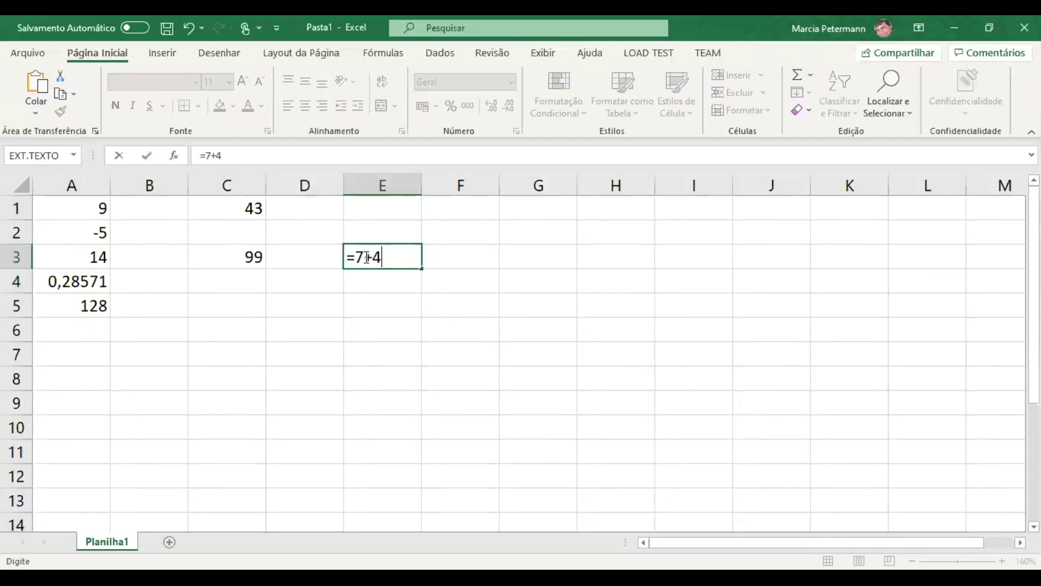
{"action": "key", "text": "Return"}
{"action": "left_click", "coordinate": [364, 256]}
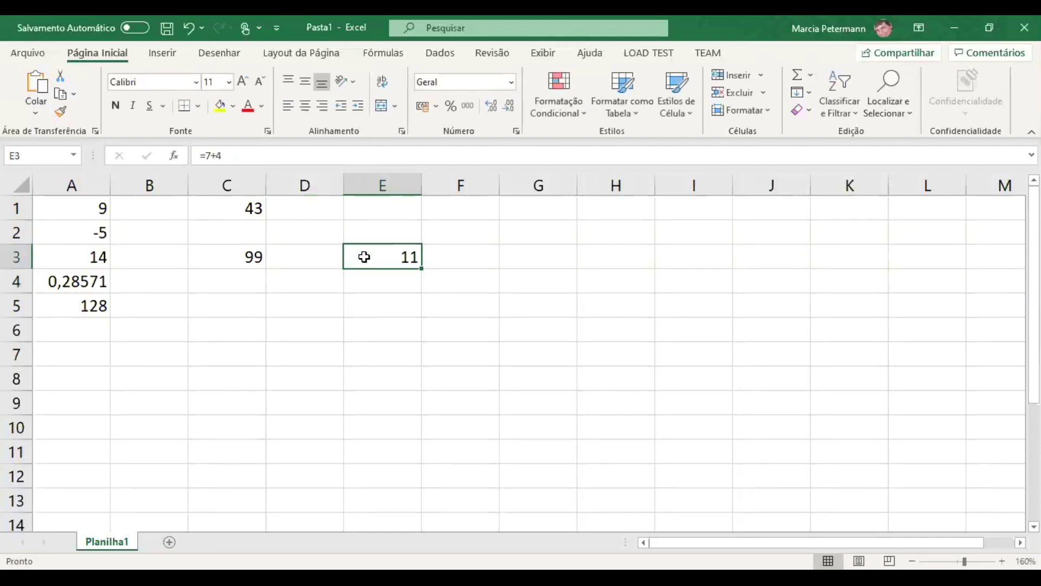
Recheck the formula in C3 and calculate its exponent part by entering =3^2 in cell F3
{"action": "double_click", "coordinate": [238, 257]}
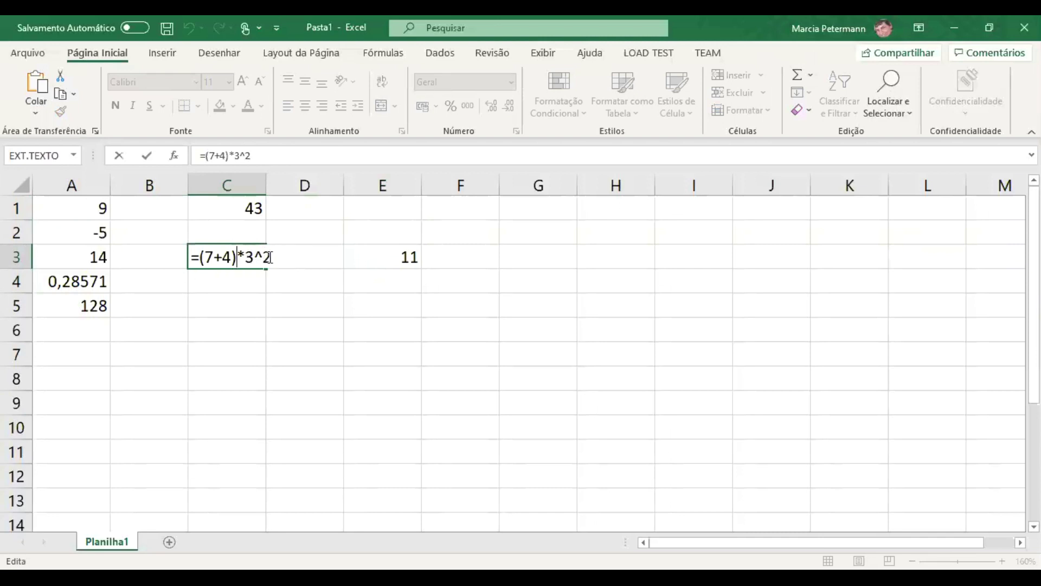
{"action": "key", "text": "Return"}
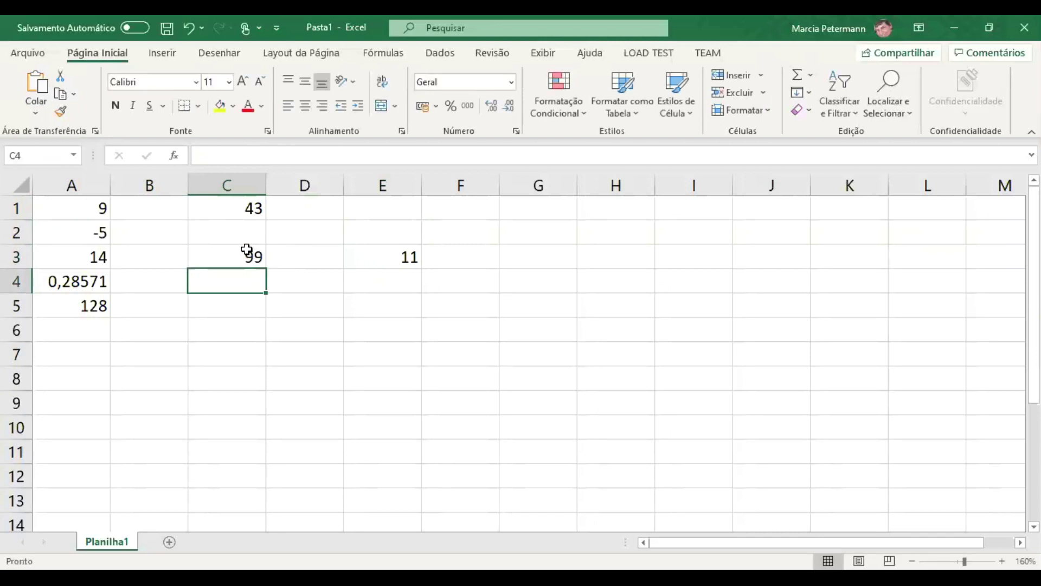
{"action": "left_click", "coordinate": [445, 254]}
{"action": "type", "text": "=3"}
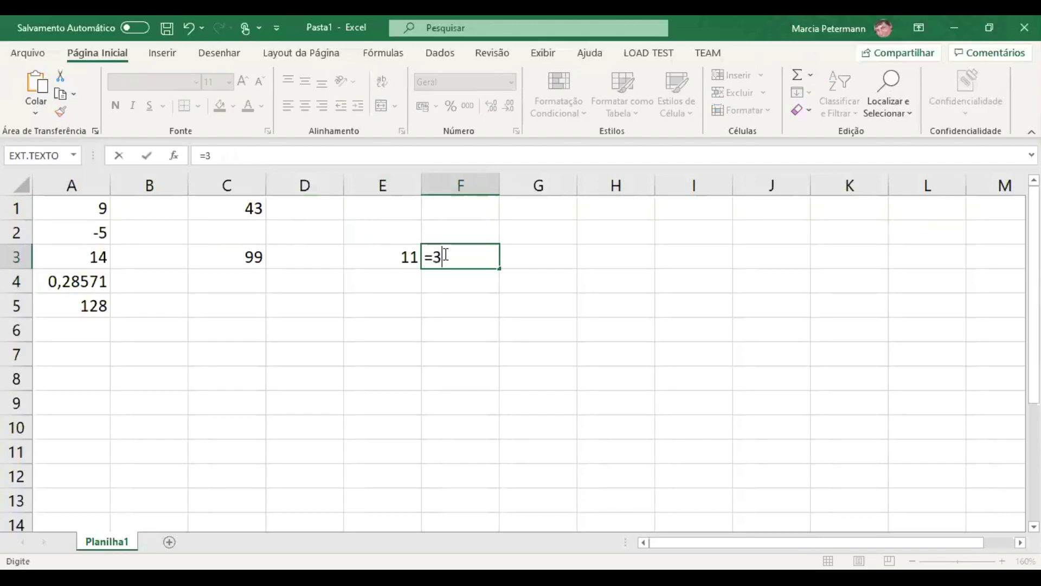
{"action": "type", "text": "^2"}
{"action": "key", "text": "Return"}
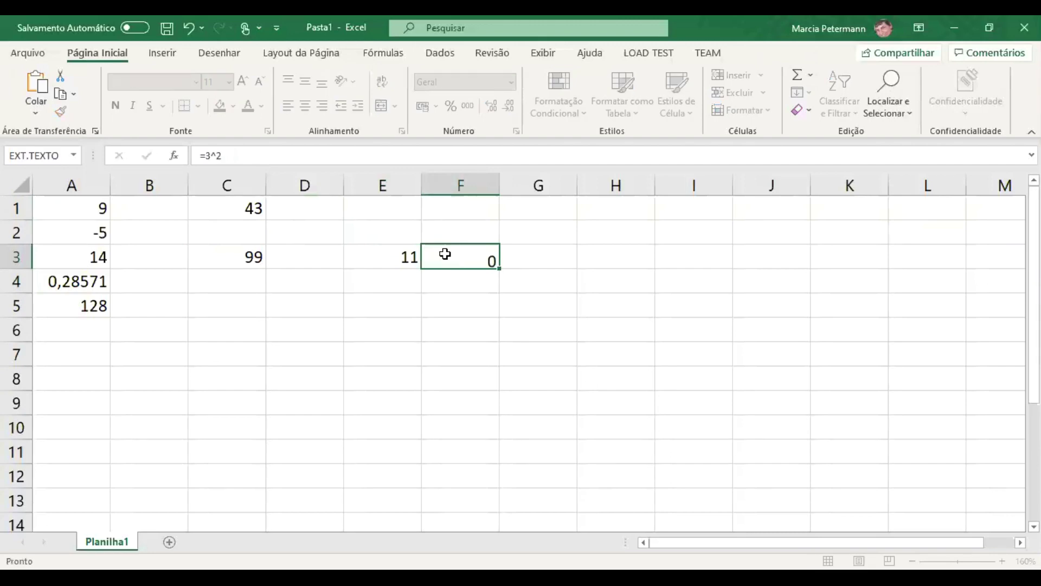
{"action": "left_click", "coordinate": [444, 254]}
Recheck the formula in C3 and calculate its multiplication part by entering =11*9 in cell G3
{"action": "left_click", "coordinate": [534, 249]}
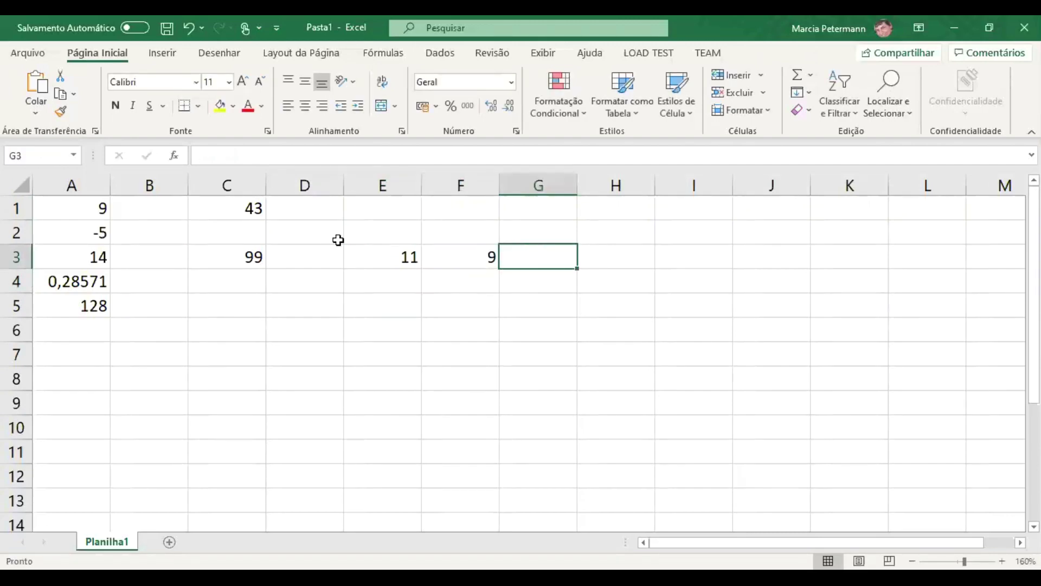
{"action": "left_click", "coordinate": [241, 251]}
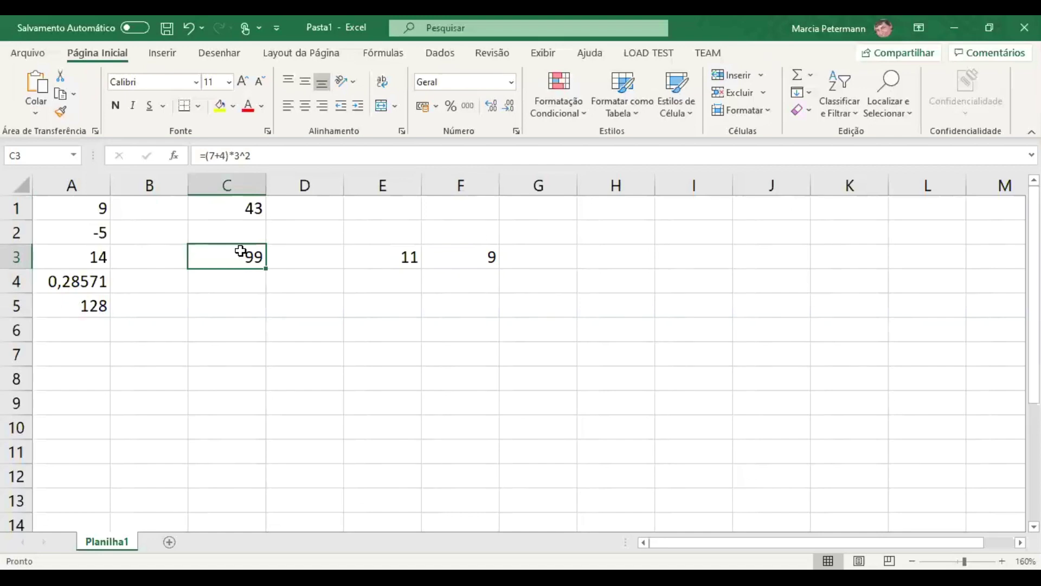
{"action": "double_click", "coordinate": [241, 251]}
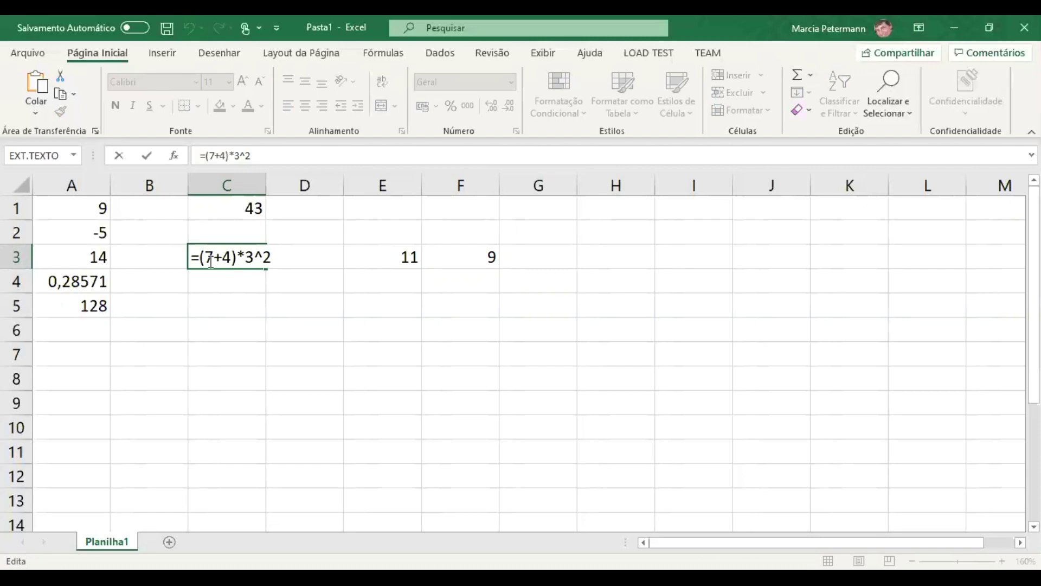
{"action": "key", "text": "Return"}
{"action": "left_click", "coordinate": [528, 251]}
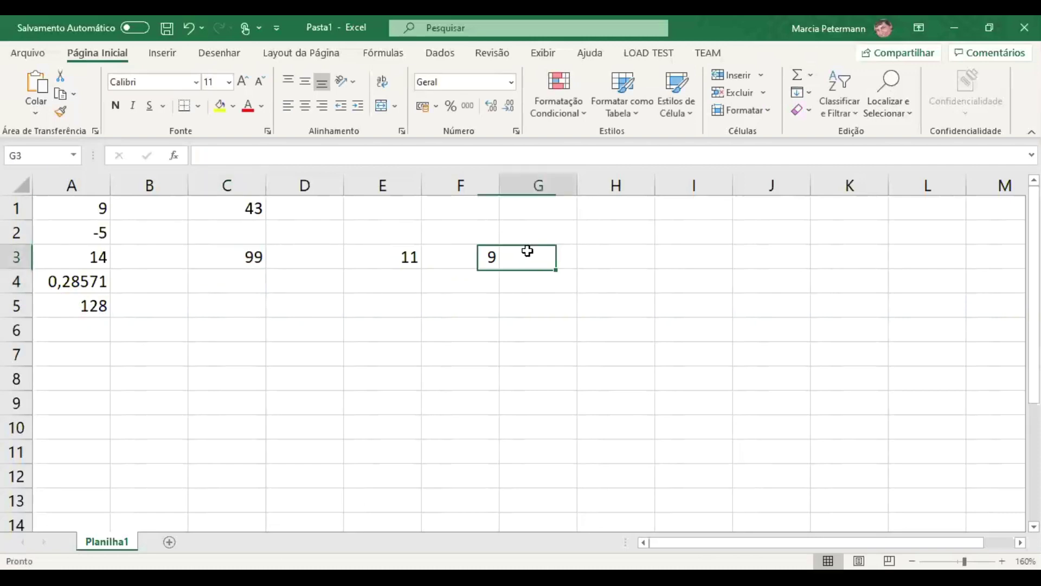
{"action": "type", "text": "=11*9"}
{"action": "key", "text": "Return"}
{"action": "left_click", "coordinate": [530, 250]}
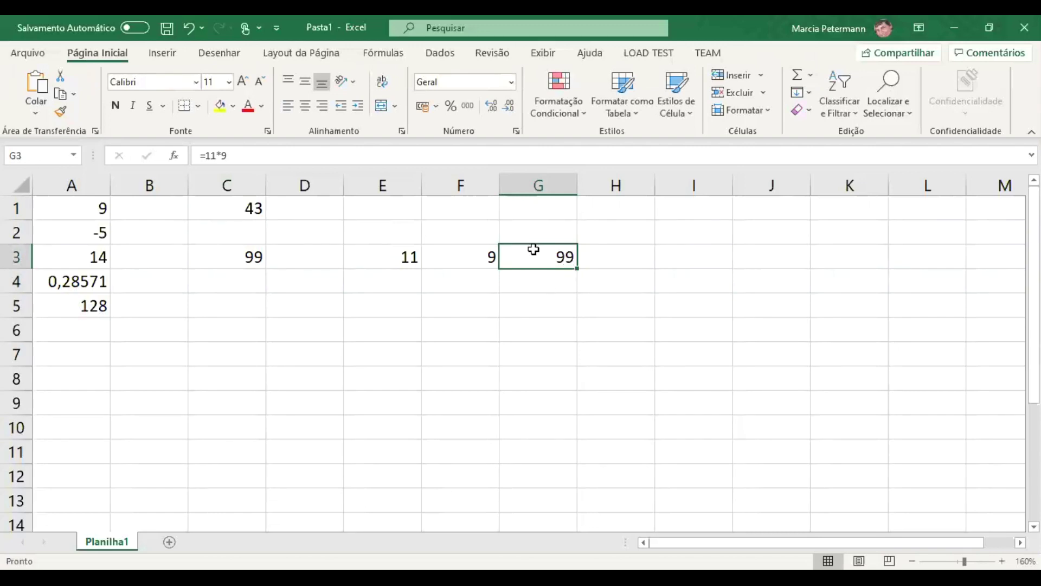